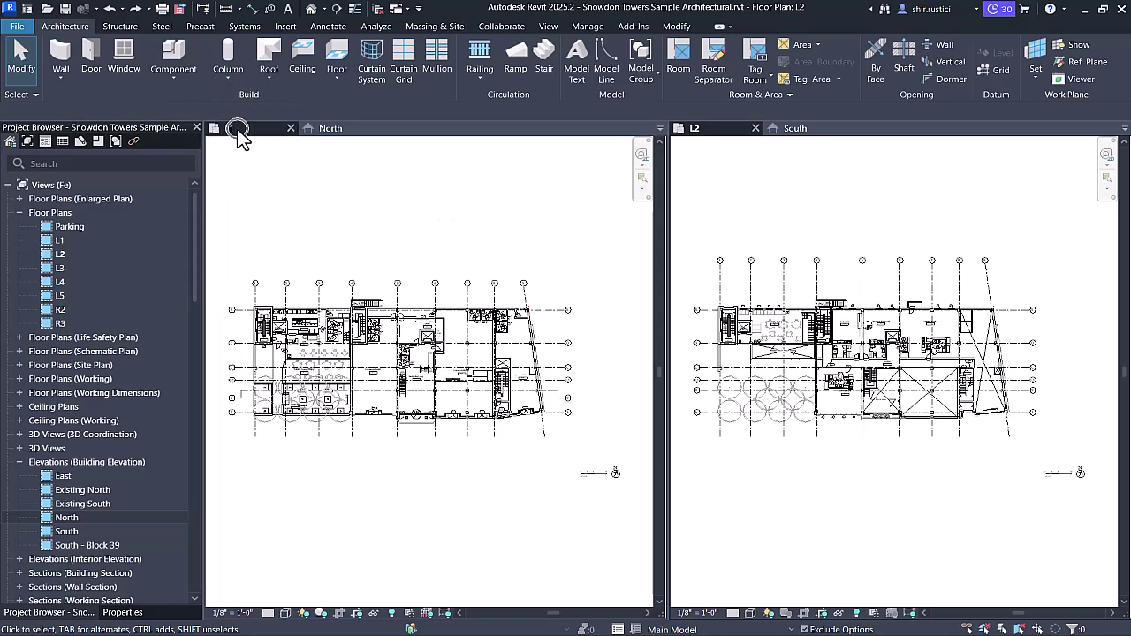
- In the L1 floor plan, drag grid B's end grip to adjust how far it extends
left_click(695, 130)
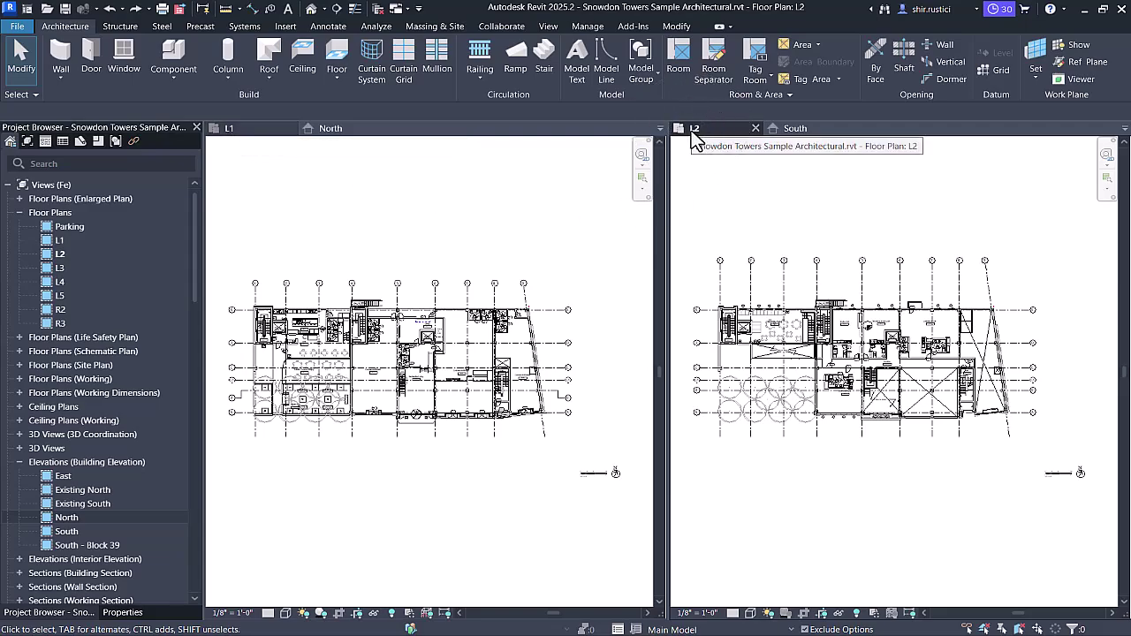
left_click(468, 273)
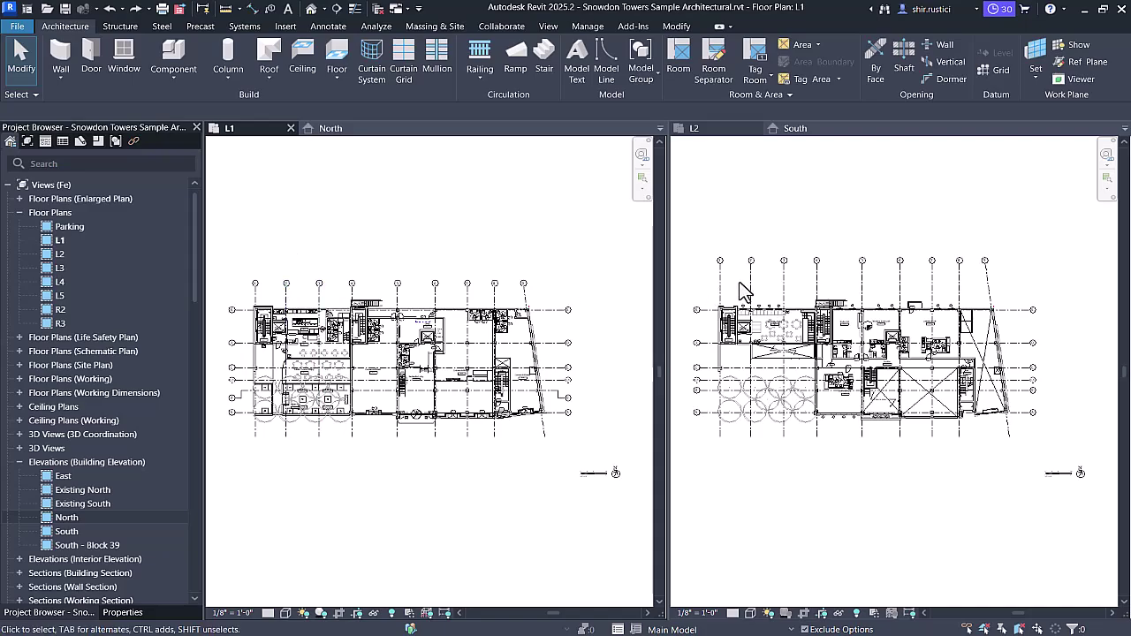
scroll(583, 378, "up", 4)
left_click(557, 388)
mouse_move(556, 389)
left_mouse_down()
mouse_move(581, 378)
mouse_move(548, 376)
left_mouse_up()
scroll(474, 384, "down", 3)
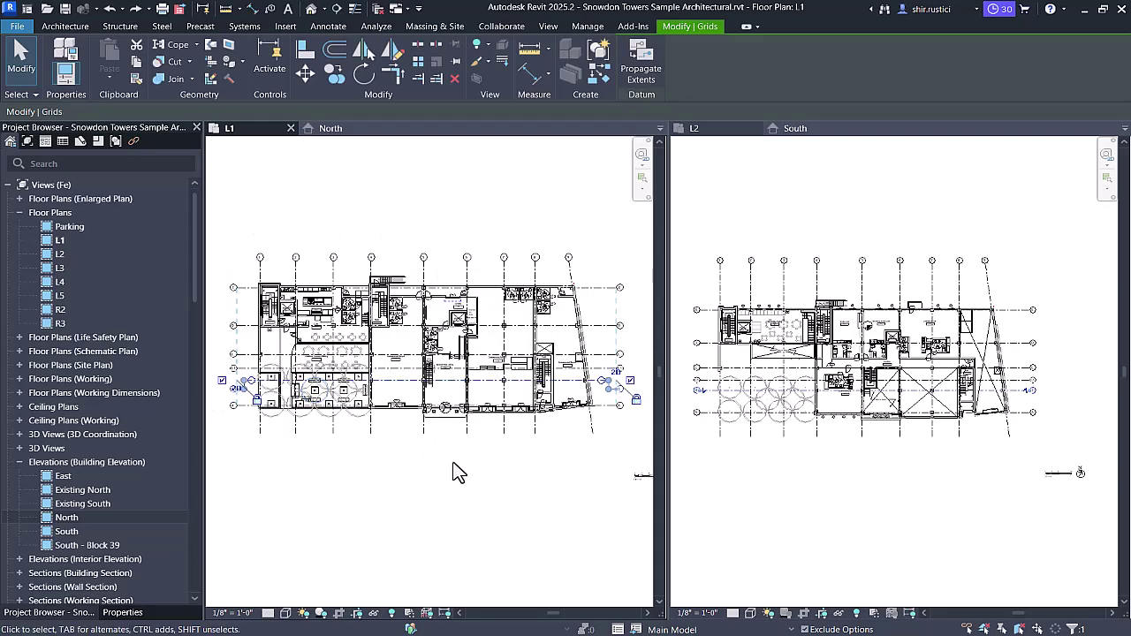
key("Escape")
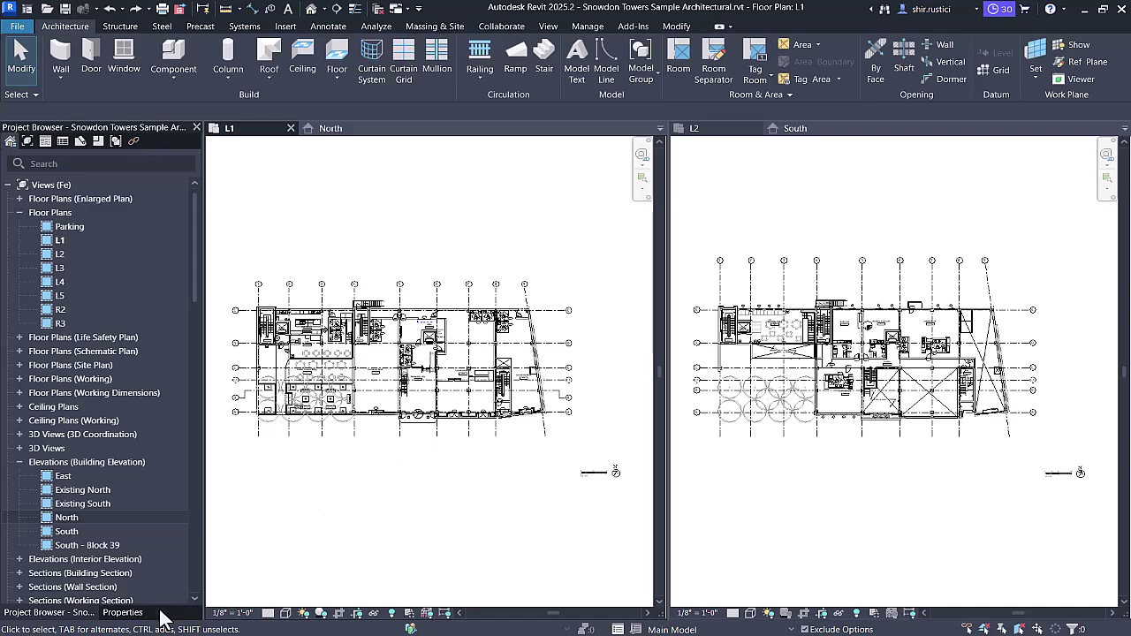
- Show the L1 floor plan's Properties and scroll down to the Extents section
left_click(130, 613)
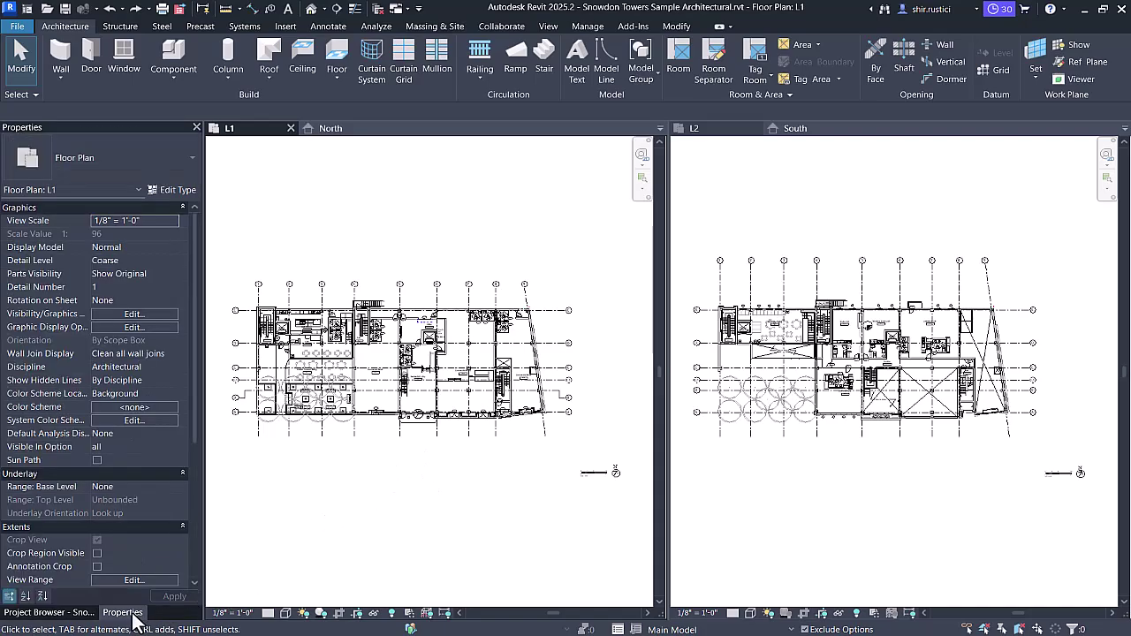
scroll(135, 496, "down", 3)
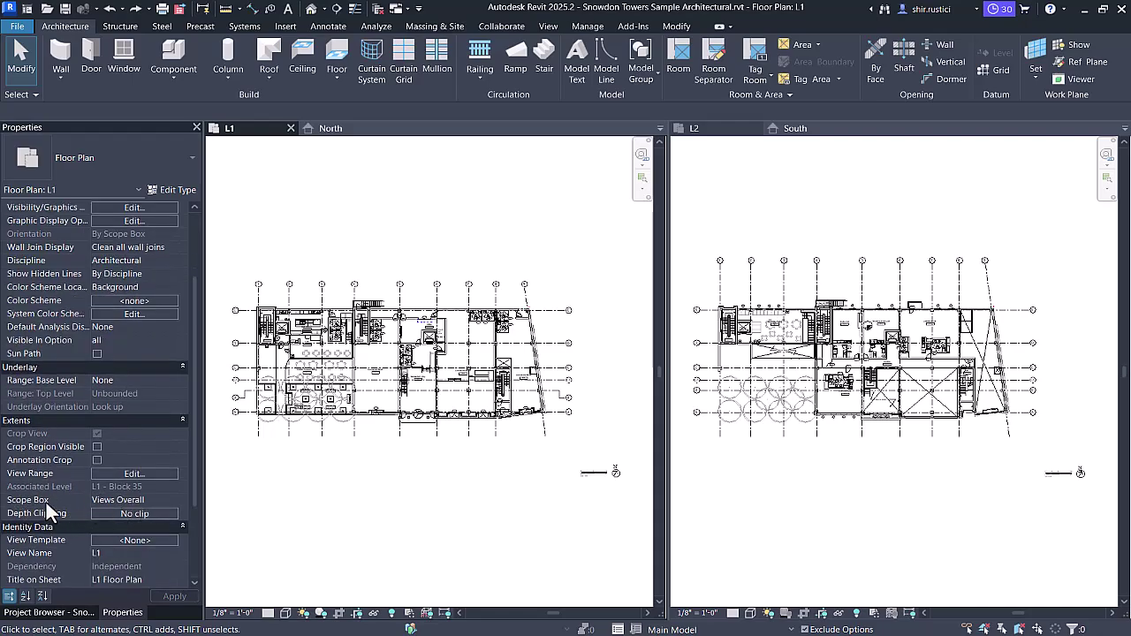
left_click(88, 498)
- Propagate the 15 selected L1 grids' extents to Floor Plans L2, L3, L4 and L5
left_click_drag(559, 261, 241, 294)
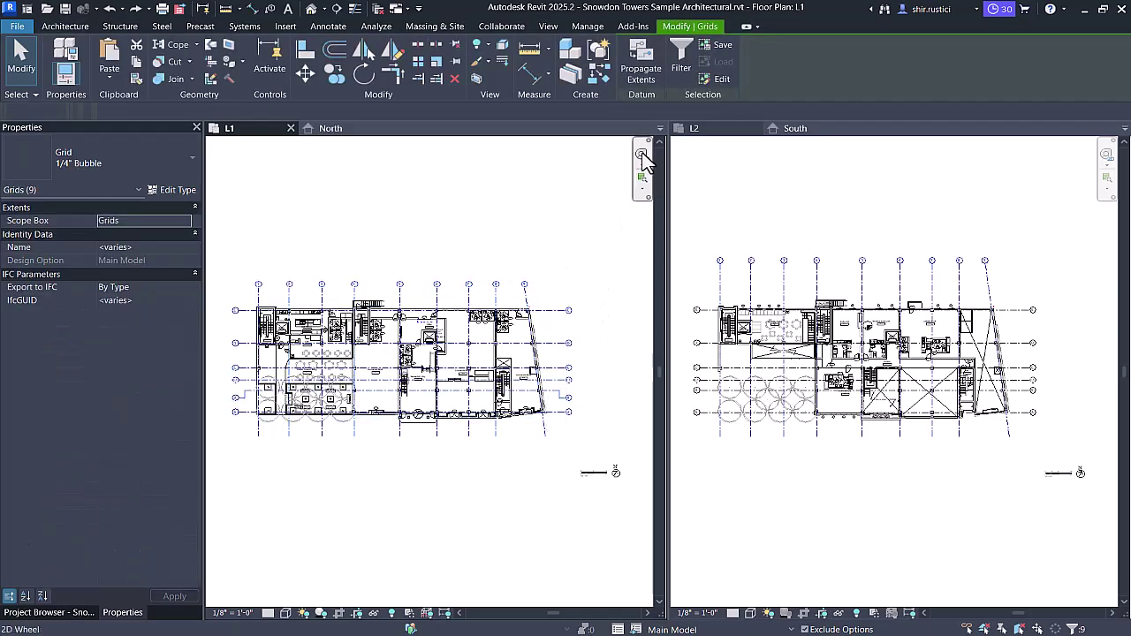
left_click(644, 71)
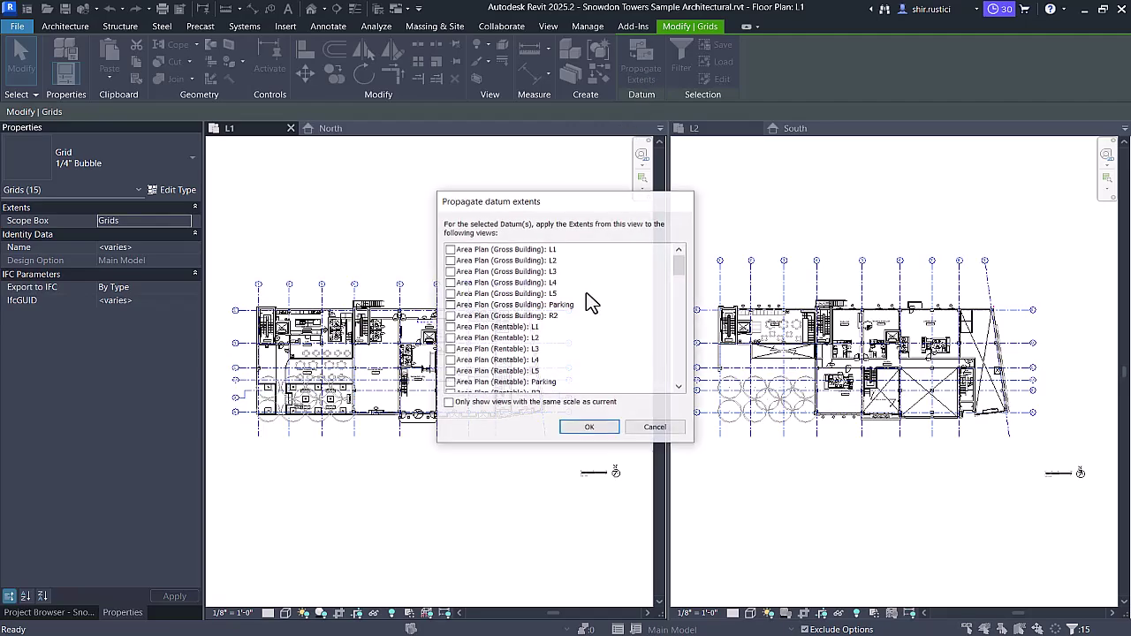
scroll(551, 354, "down", 3)
scroll(551, 354, "down", 3)
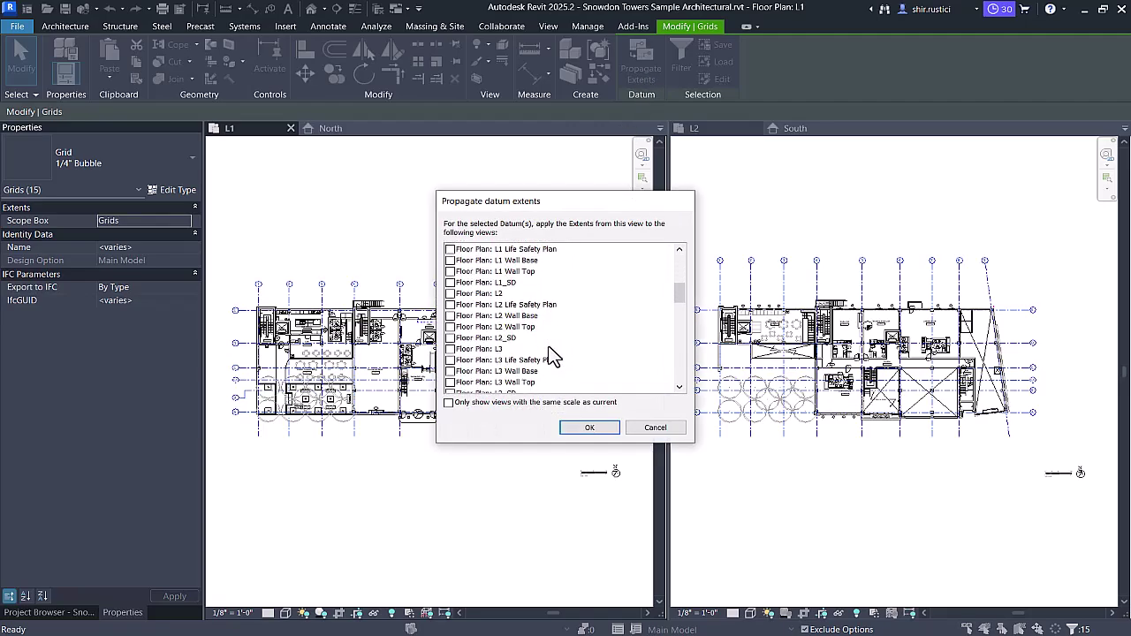
scroll(550, 353, "down", 1)
left_click(450, 261)
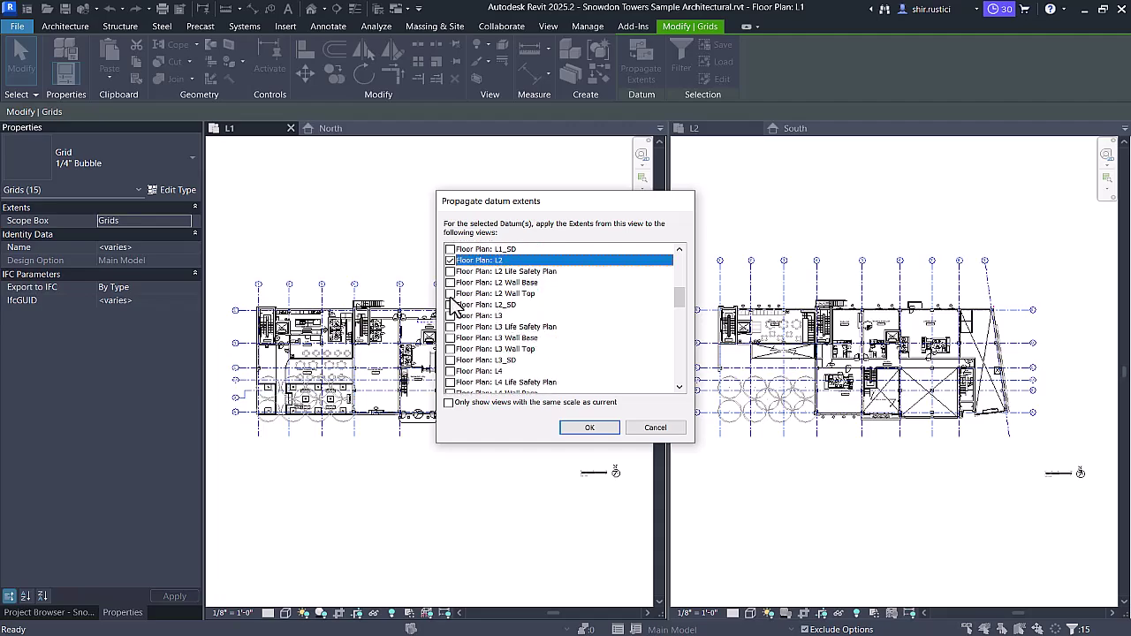
left_click(450, 315)
left_click(450, 371)
scroll(509, 355, "down", 1)
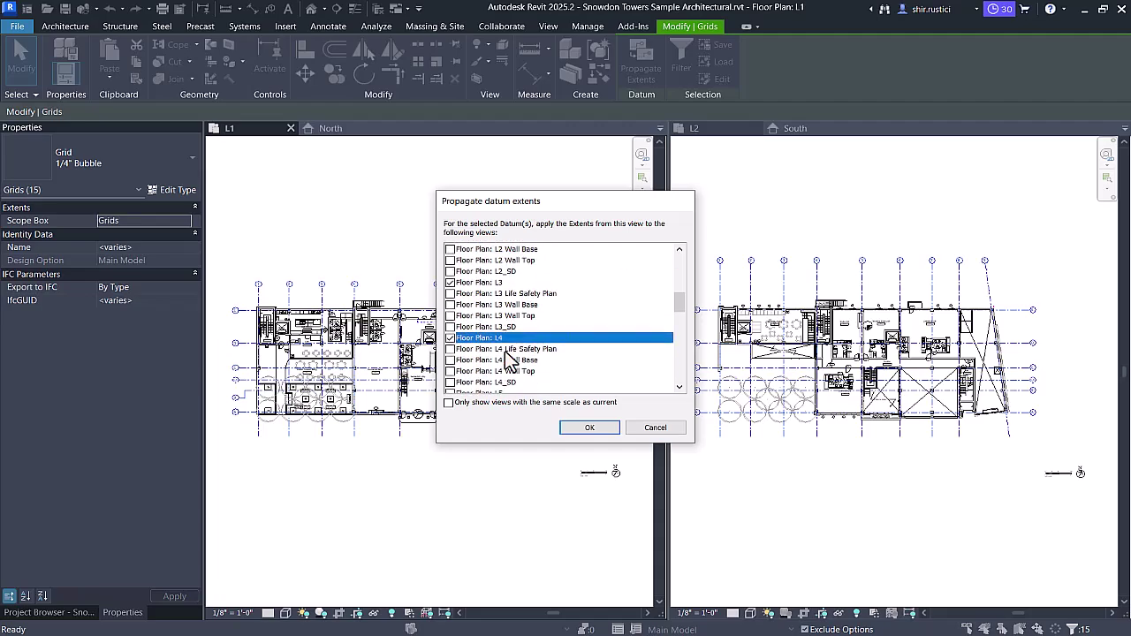
scroll(509, 355, "down", 1)
left_click(449, 360)
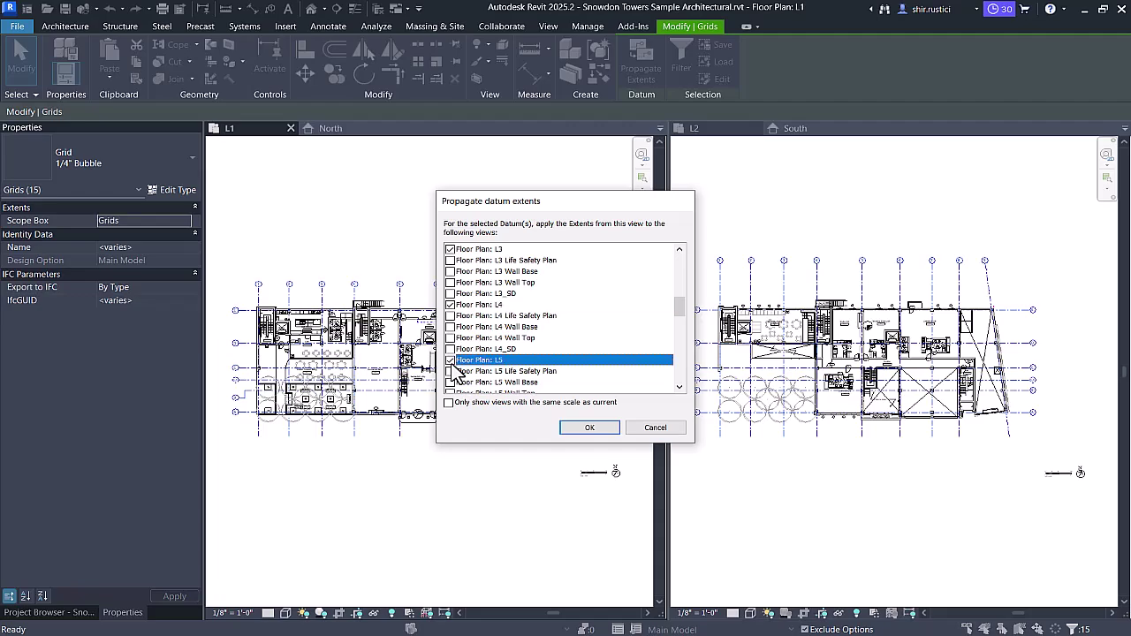
left_click(591, 428)
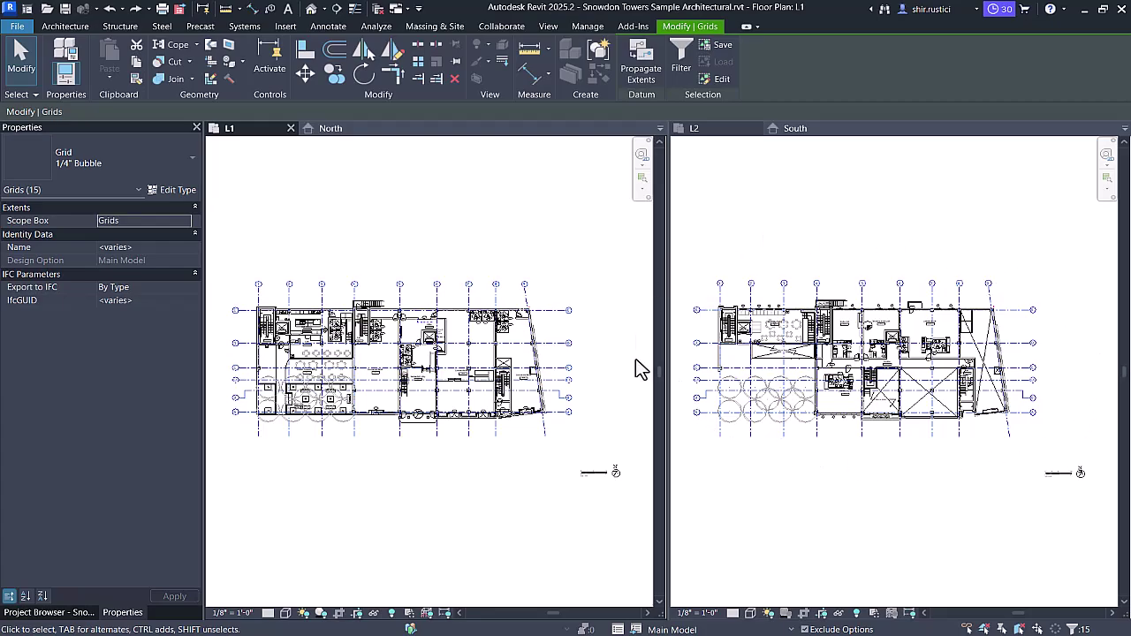
- Clear the grid selection and open the North and South elevations side by side
left_click(1008, 239)
key("Escape")
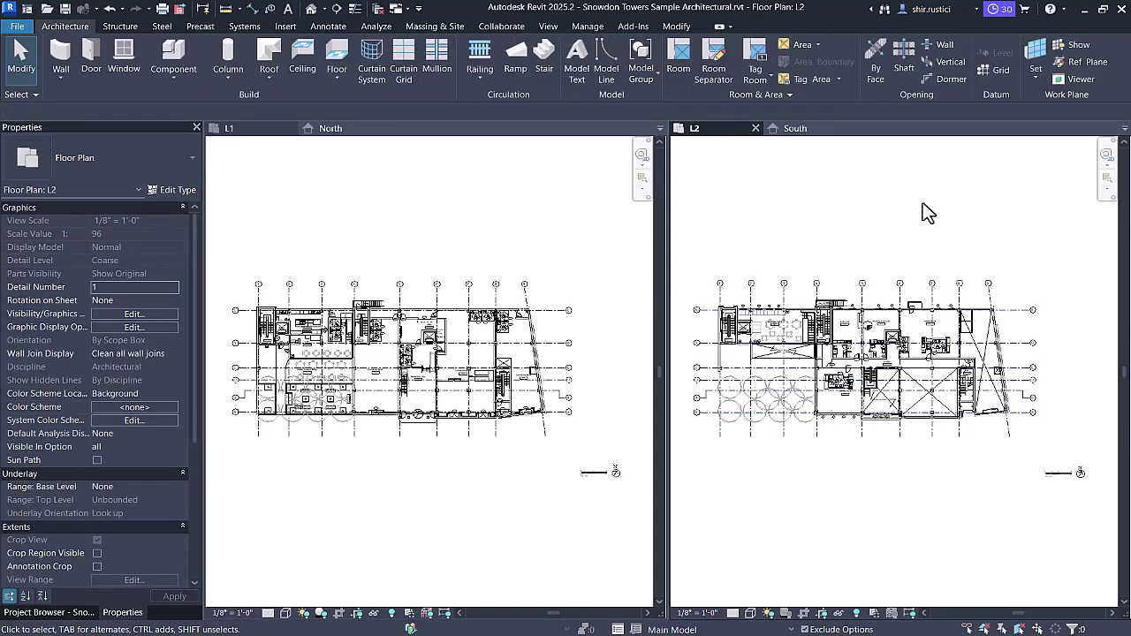
left_click(341, 131)
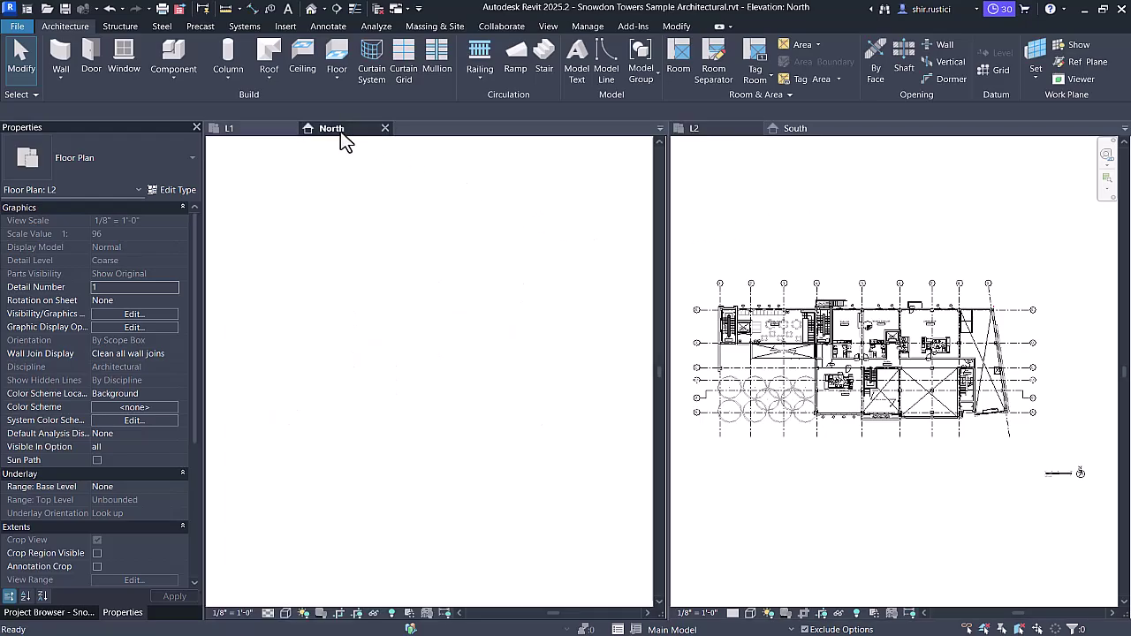
left_click(816, 134)
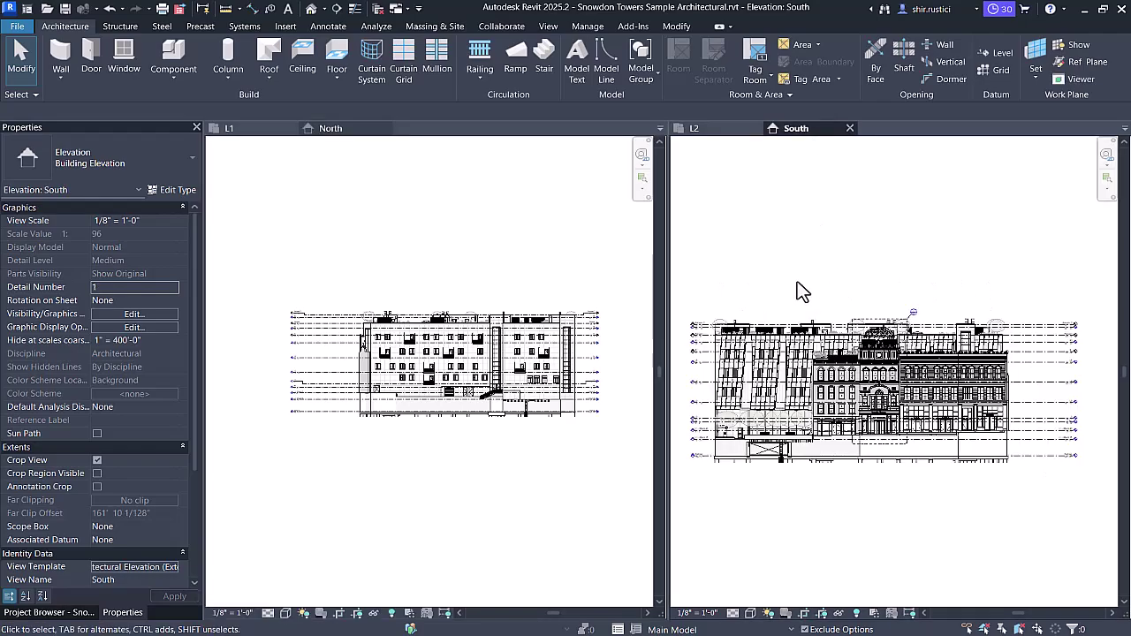
- Zoom the North elevation to fit the whole building with ZF
left_click(474, 253)
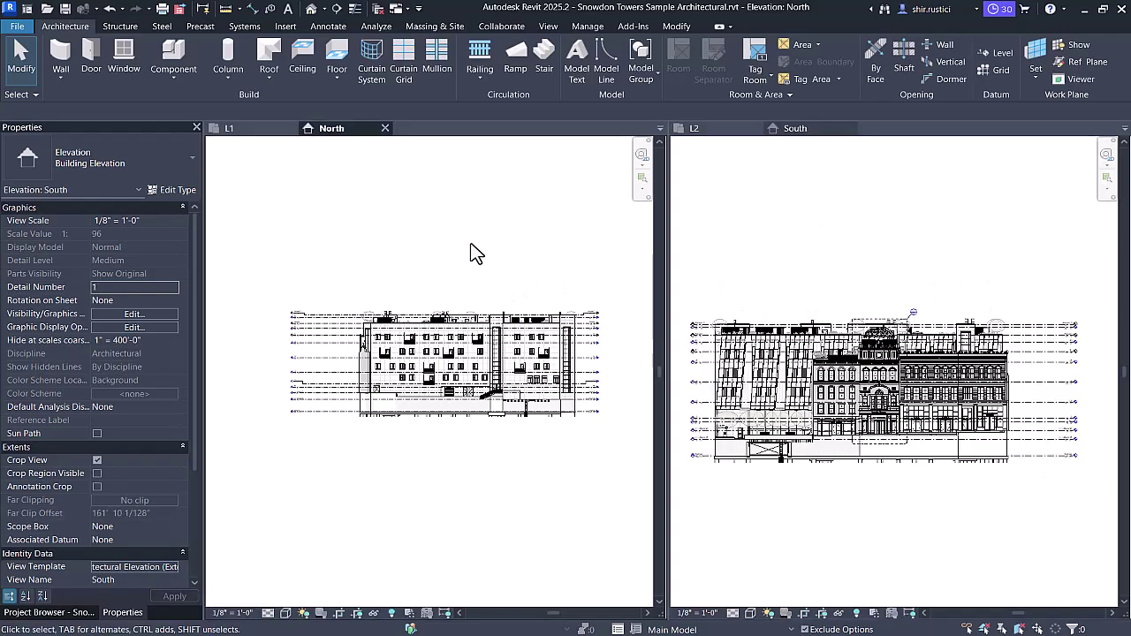
scroll(469, 253, "up", 2)
left_click(697, 598)
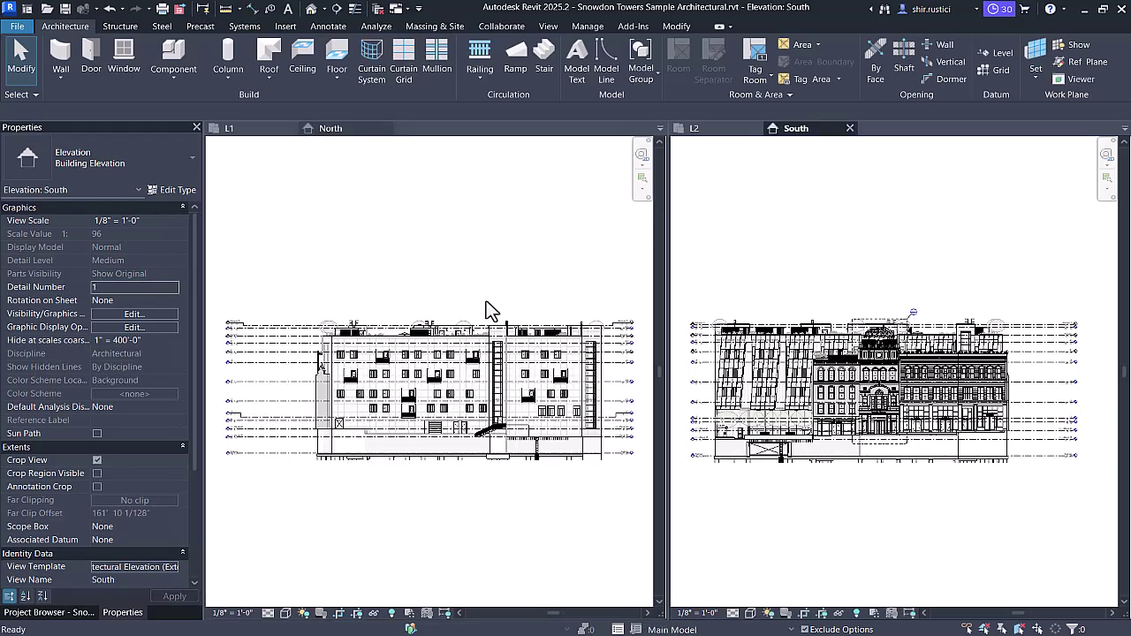
left_click(231, 327)
scroll(254, 334, "up", 2)
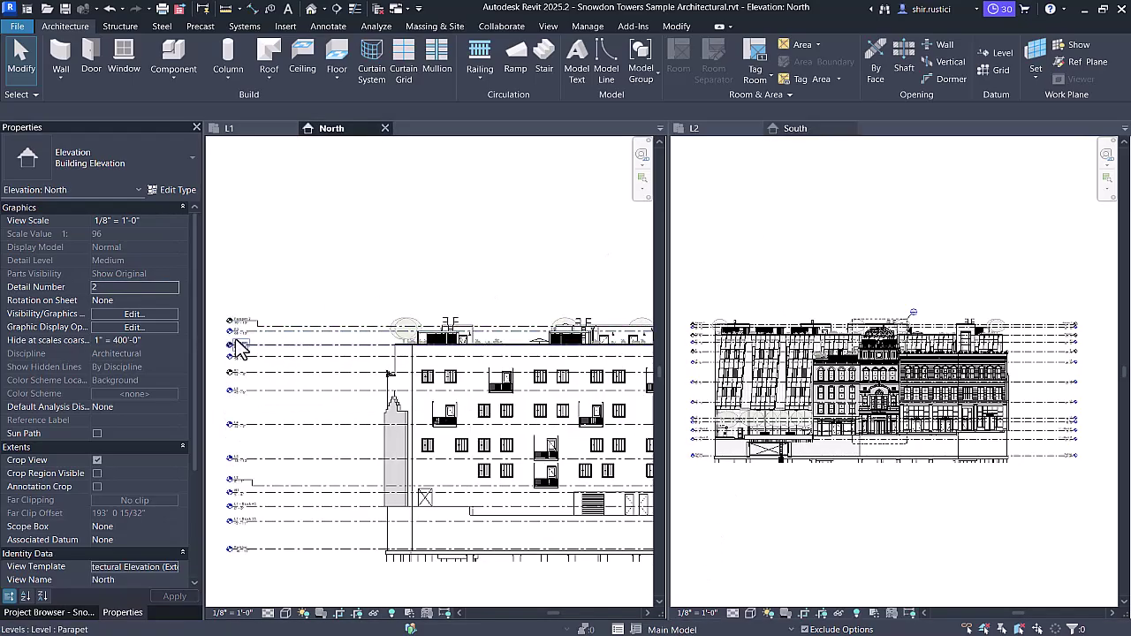
scroll(265, 327, "up", 3)
scroll(299, 323, "down", 5)
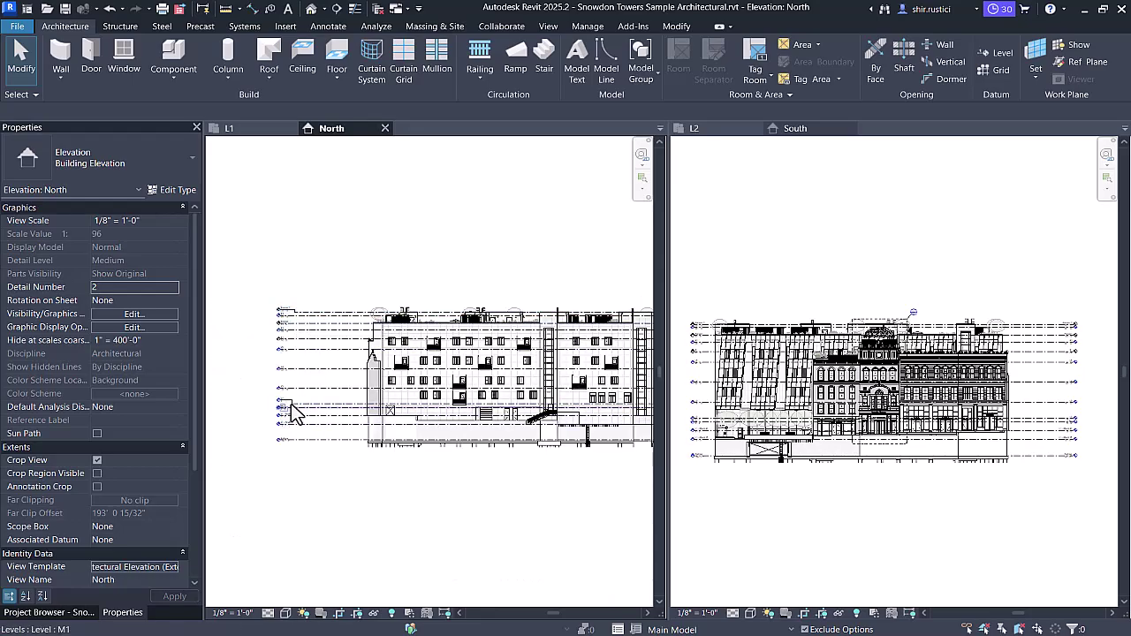
key("z")
key("f")
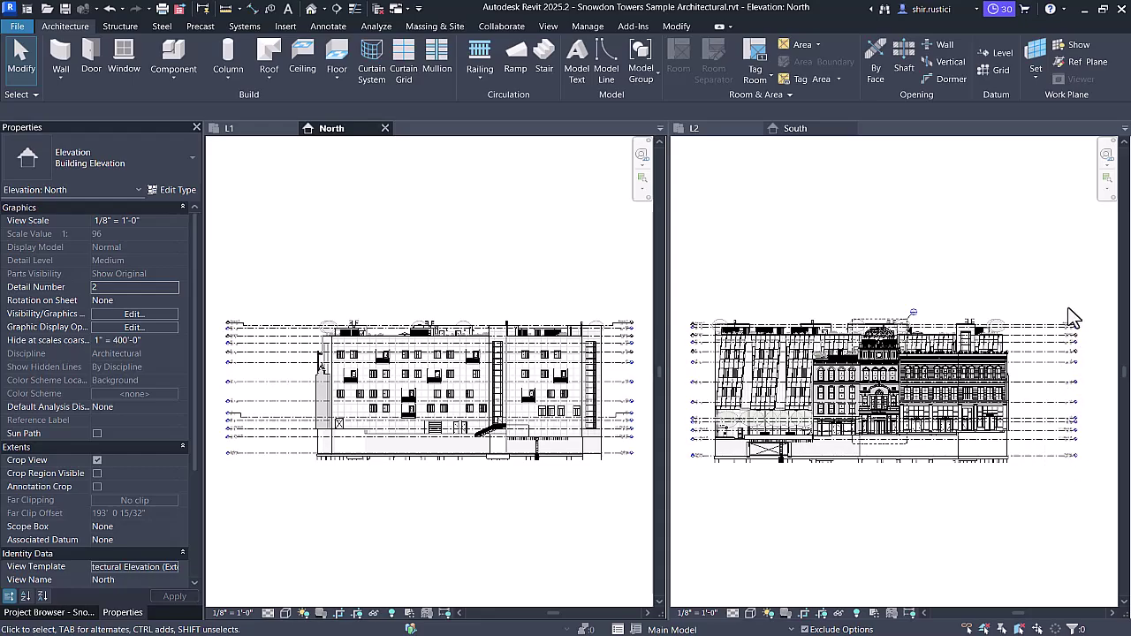
- Turn off view cropping so the foundation piles beneath the building are visible
left_click_drag(257, 292, 235, 477)
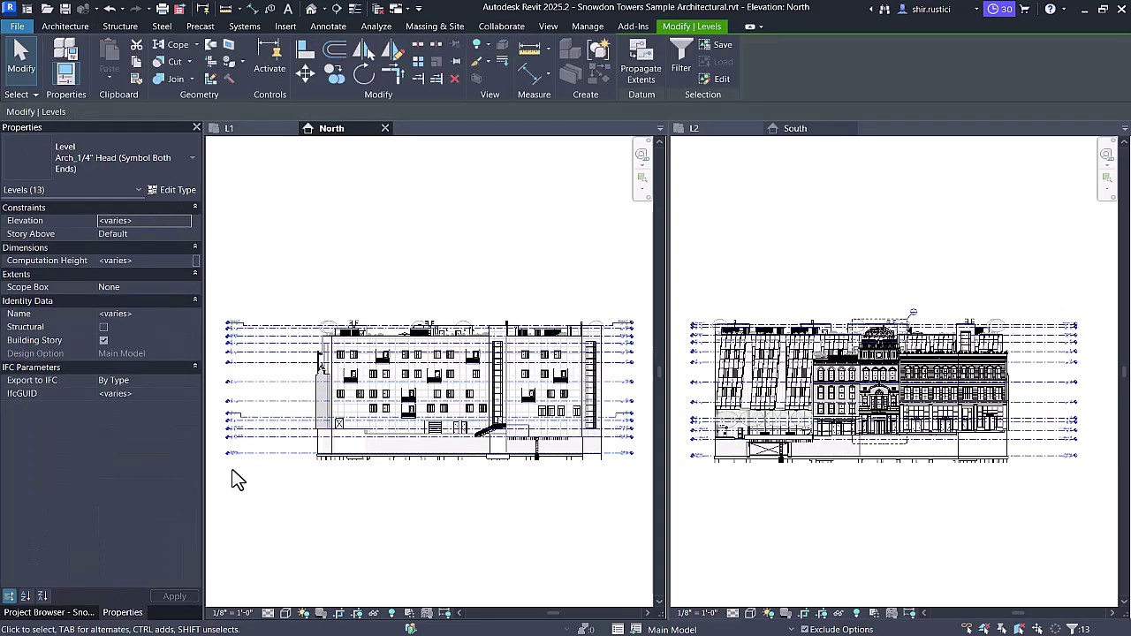
left_click(640, 75)
left_click(371, 230)
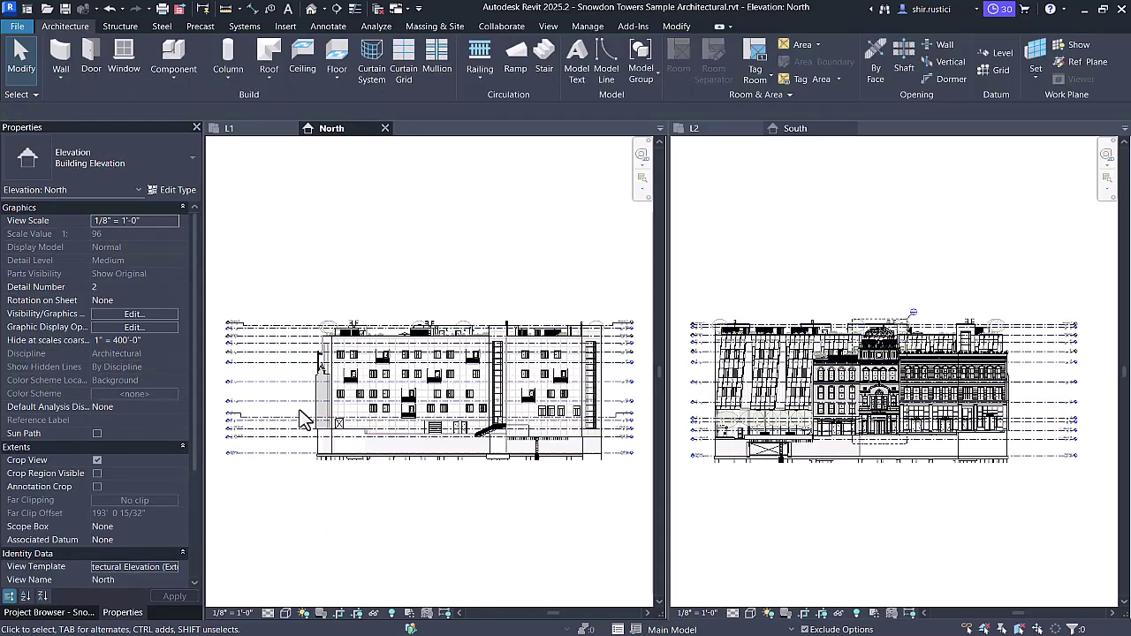
left_click(340, 618)
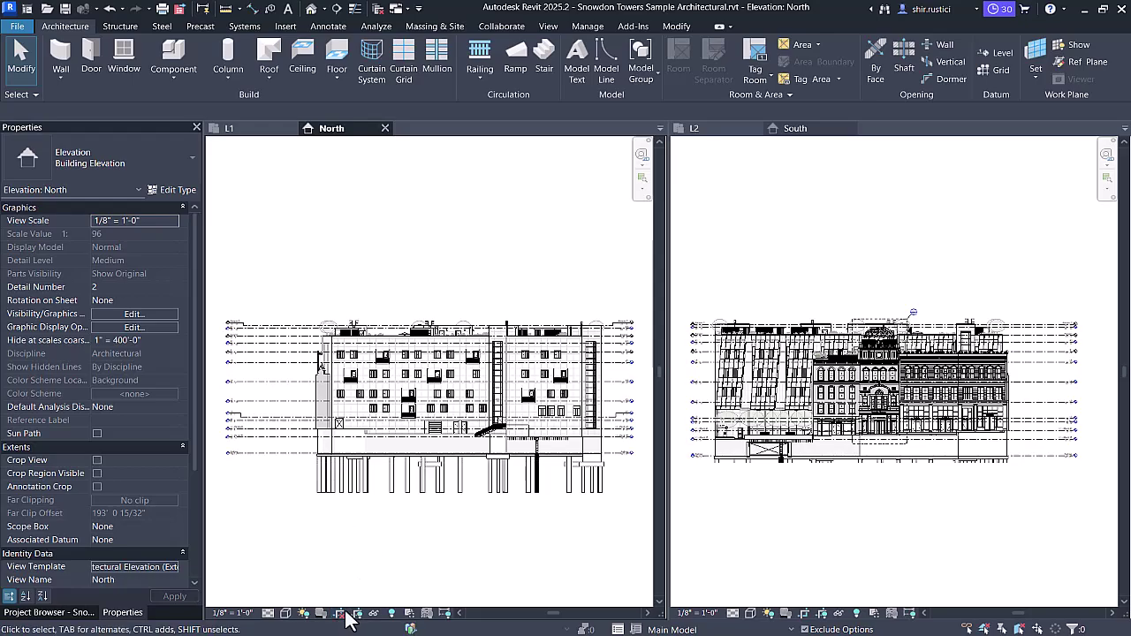
left_click(833, 586)
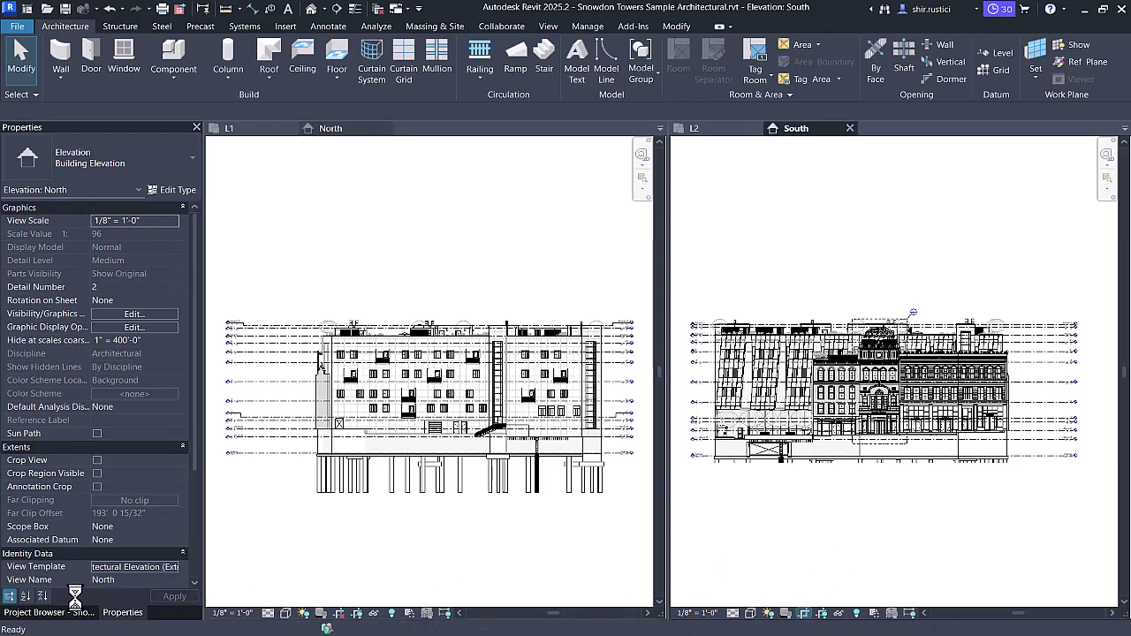
left_click(64, 616)
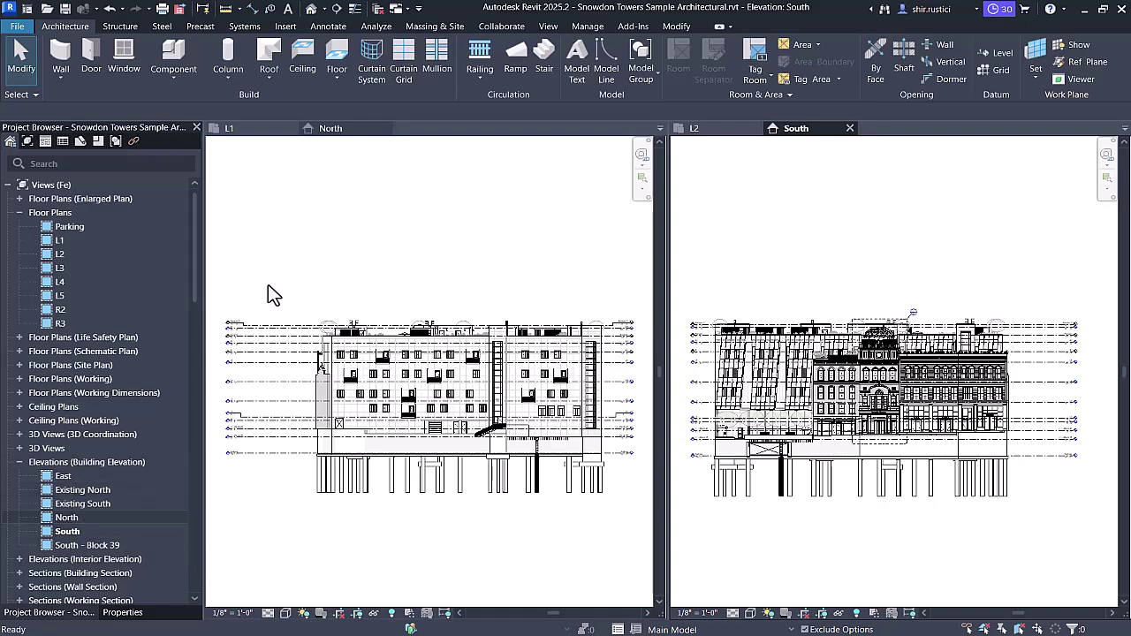
left_click(236, 467)
- Propagate the North elevation's 13 level extents to Elevation: South
left_click_drag(248, 288, 232, 480)
left_click(643, 73)
left_click(450, 261)
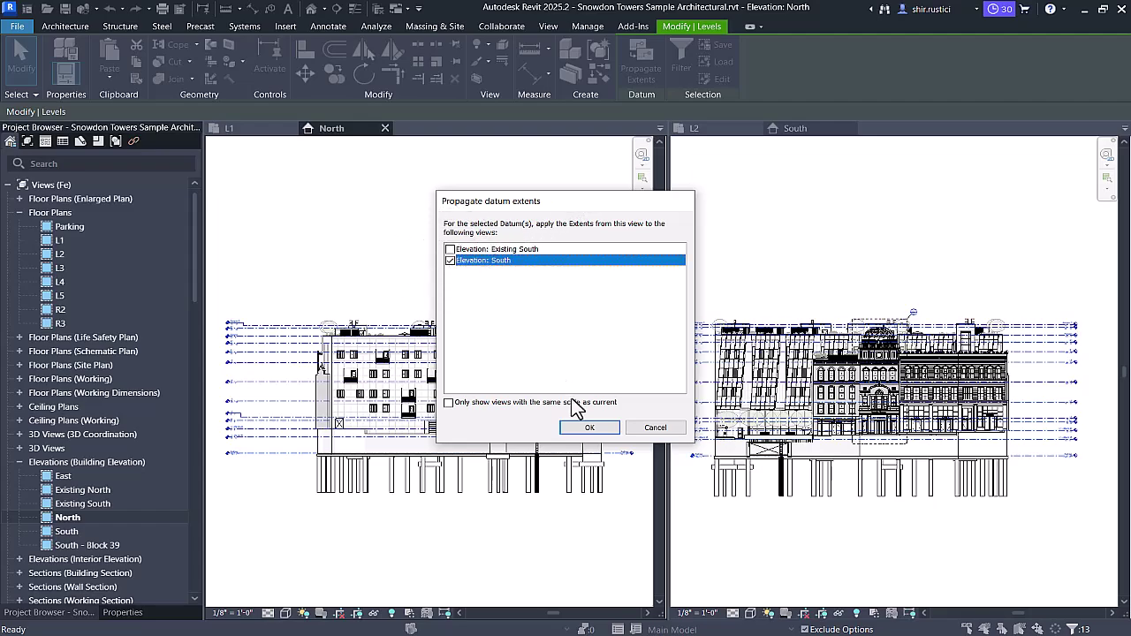
left_click(591, 430)
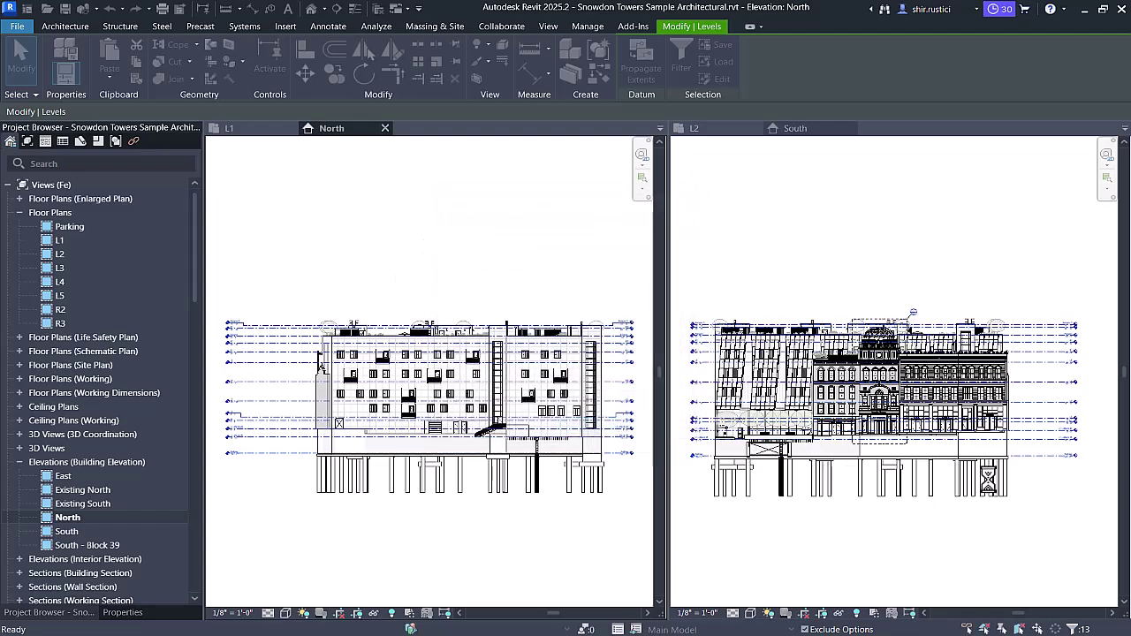